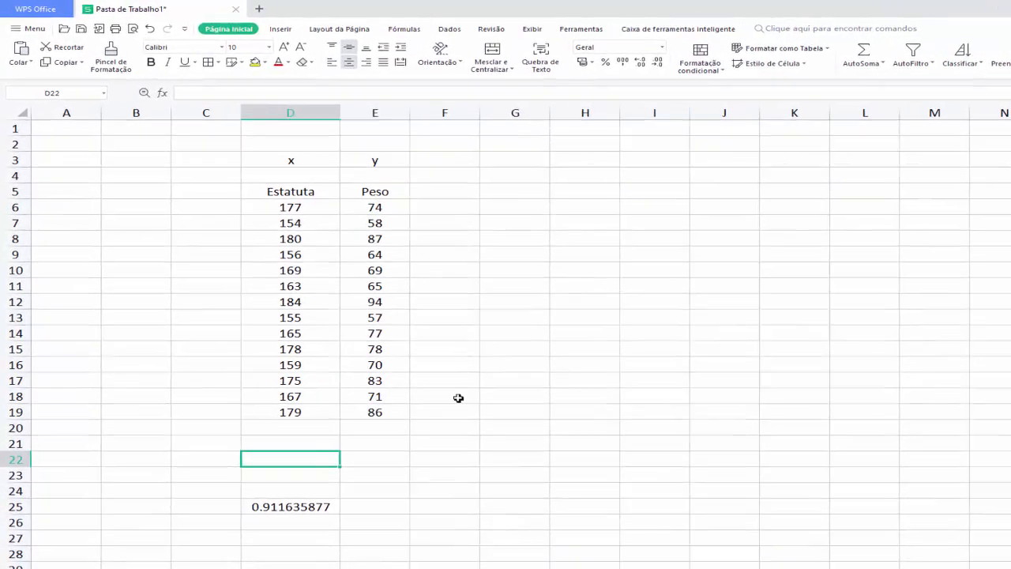
Examine the Estatuta (x) and Peso (y) data columns and the existing correlation formula in cell D25
click(419, 200)
click(322, 200)
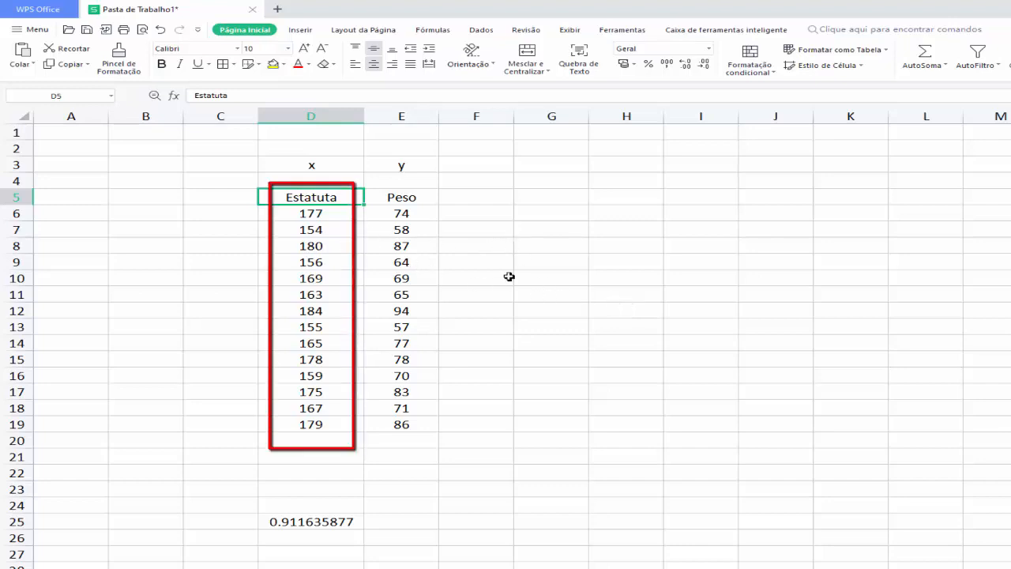
click(350, 167)
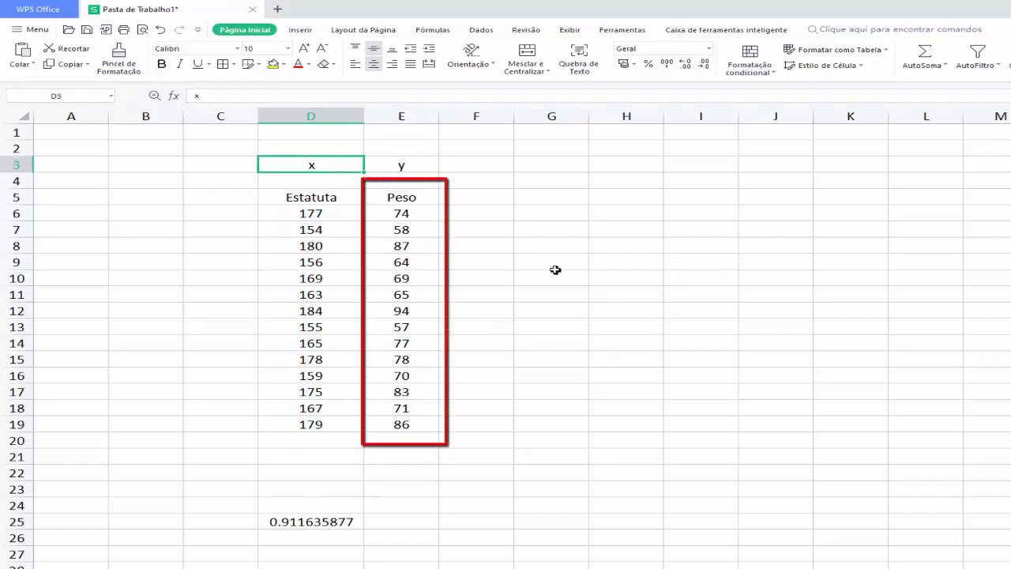
click(429, 170)
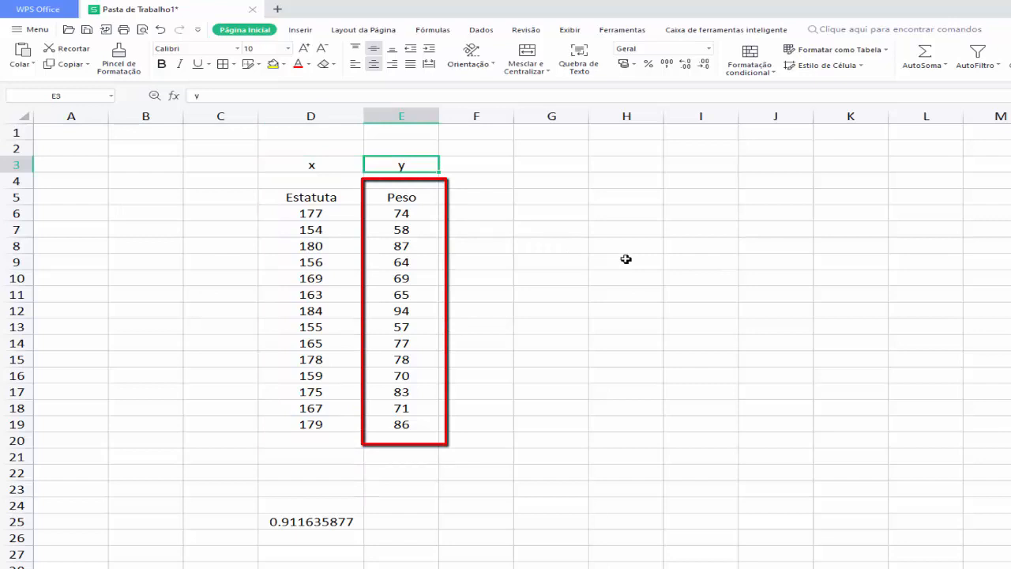
click(418, 199)
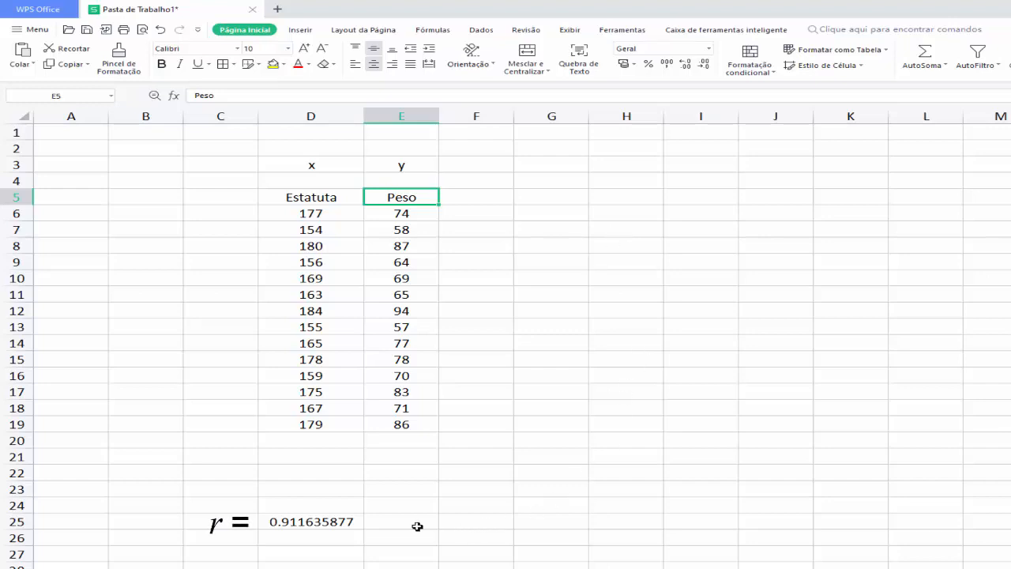
click(354, 524)
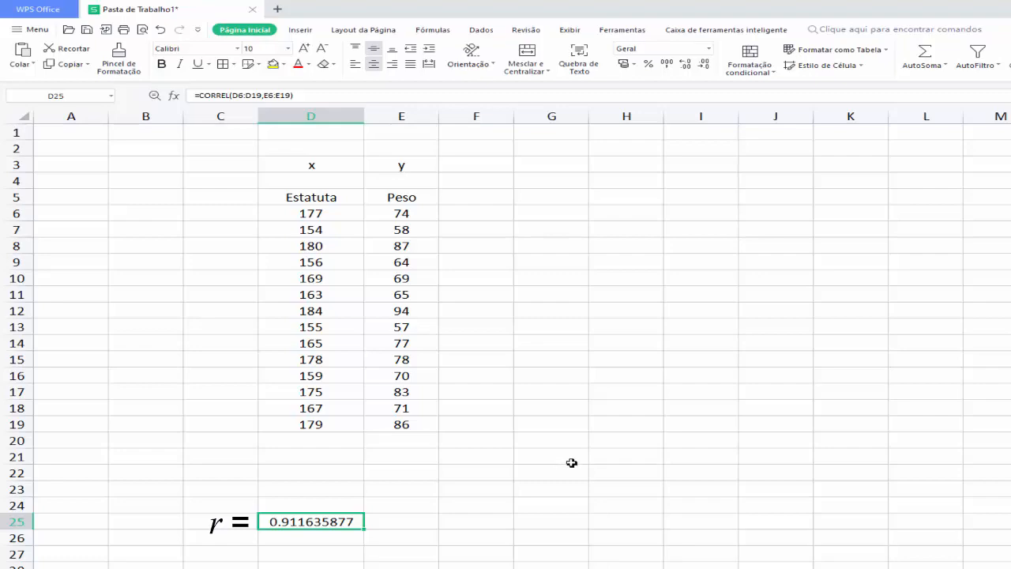
Calculate the correlation between Estatuta and Peso in cell D22 with =CORREL(D6:D19,E6:E19)
click(341, 476)
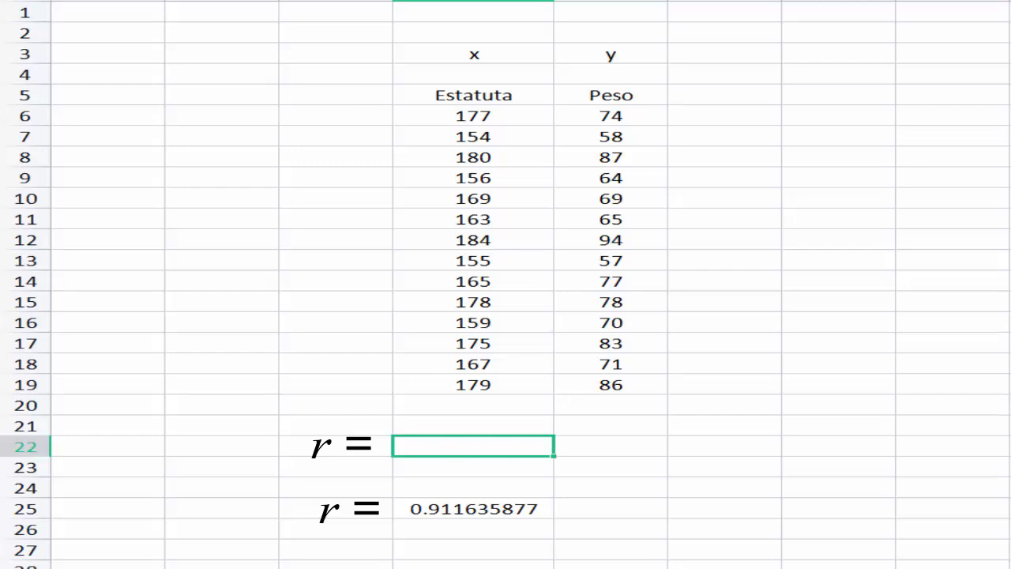
text(=)
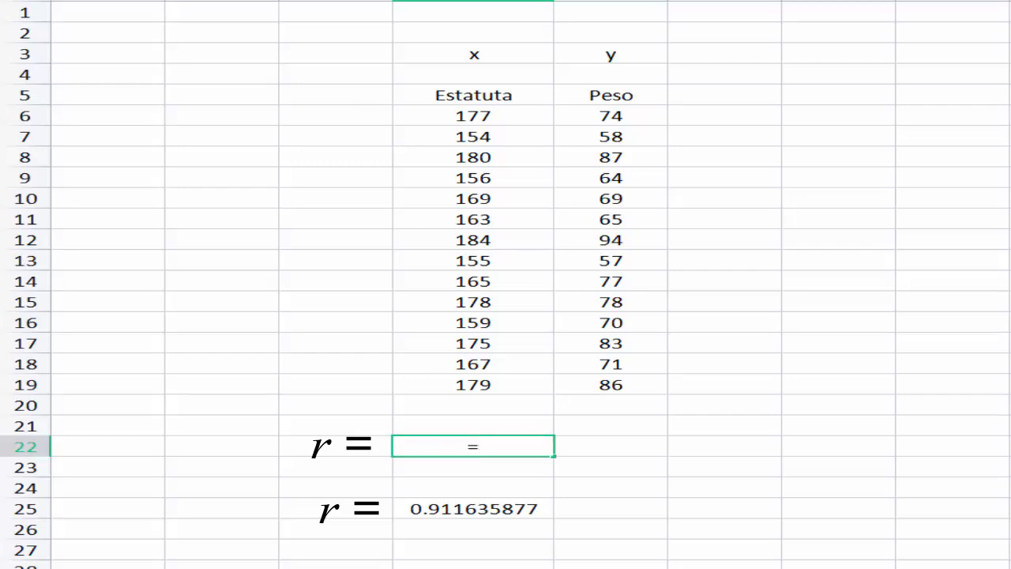
text(corre)
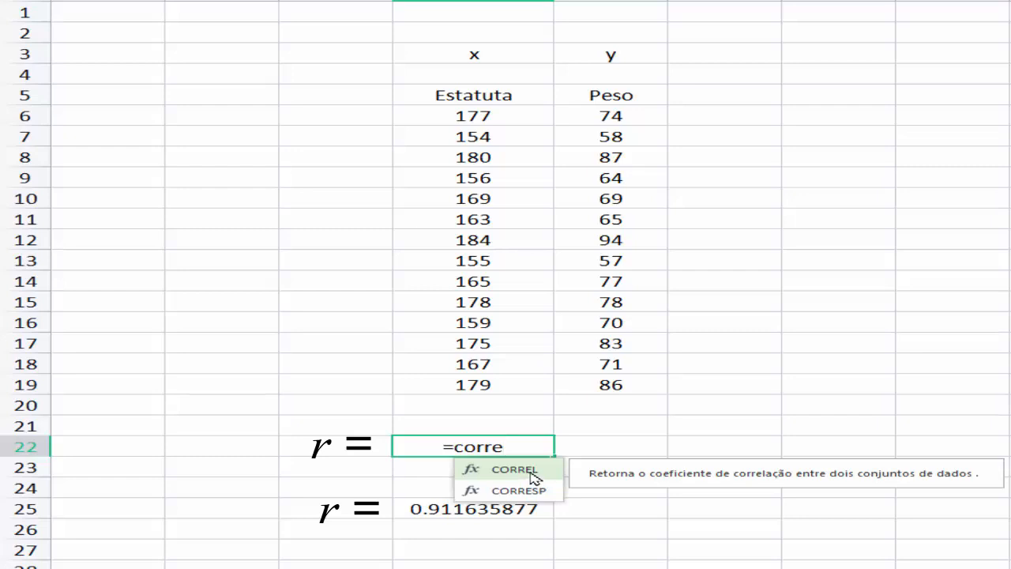
double_click(534, 471)
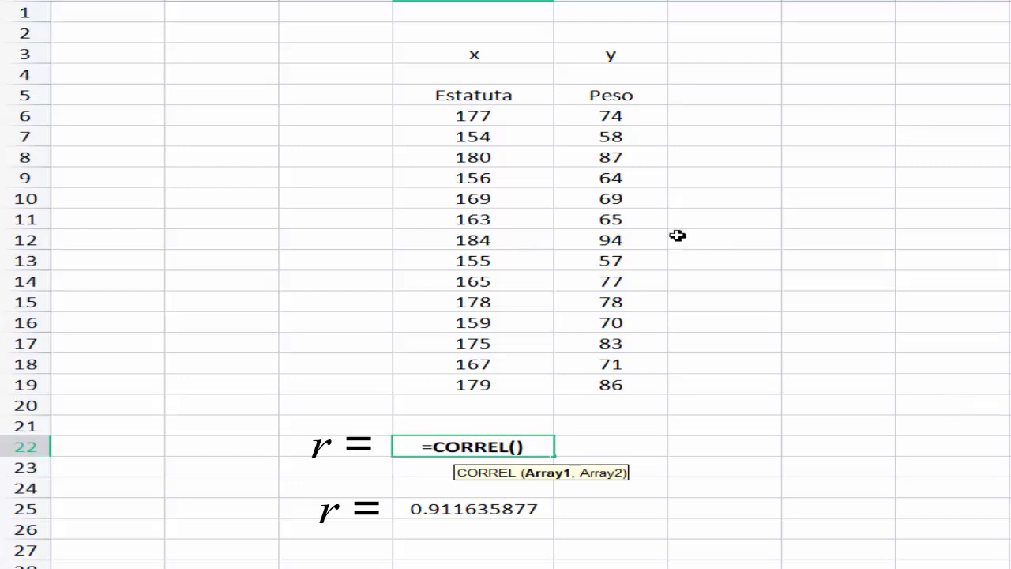
click(519, 120)
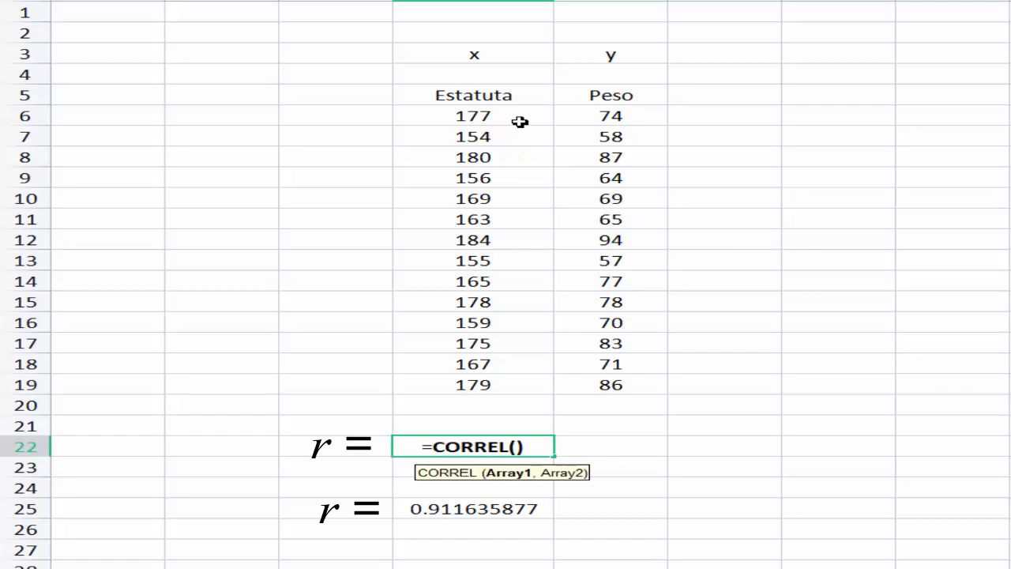
drag(519, 131, 506, 383)
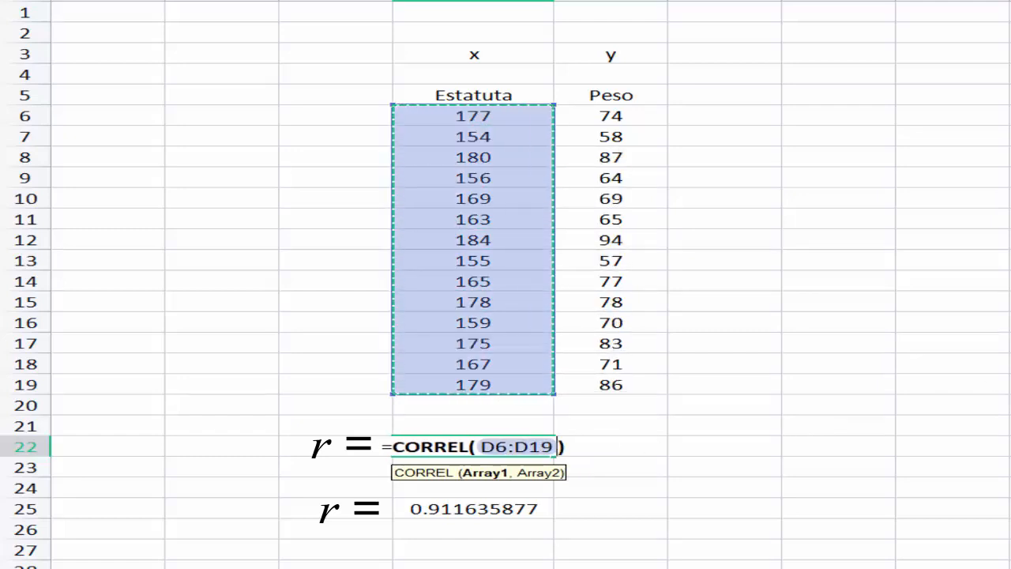
text(,)
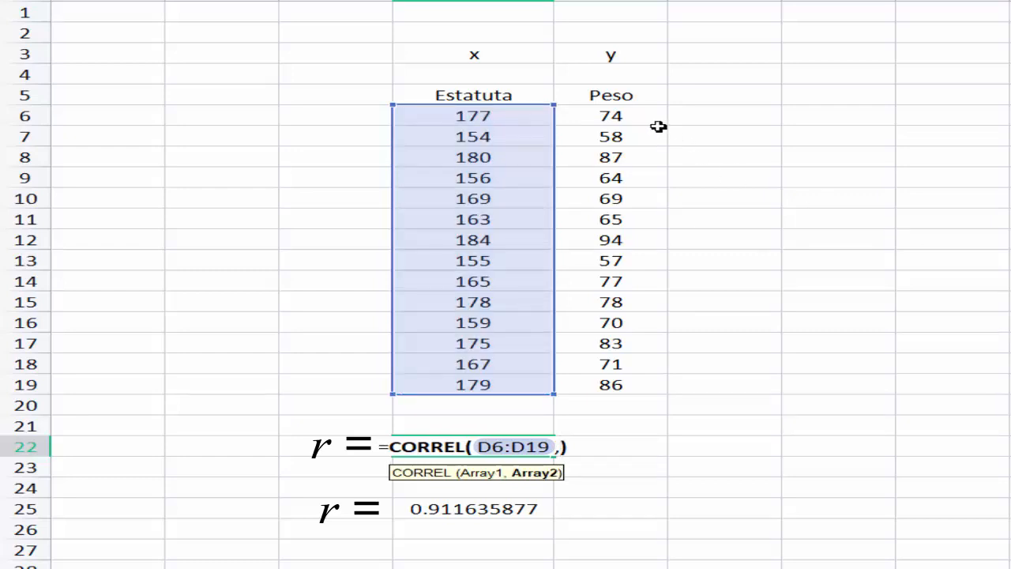
drag(650, 120, 626, 384)
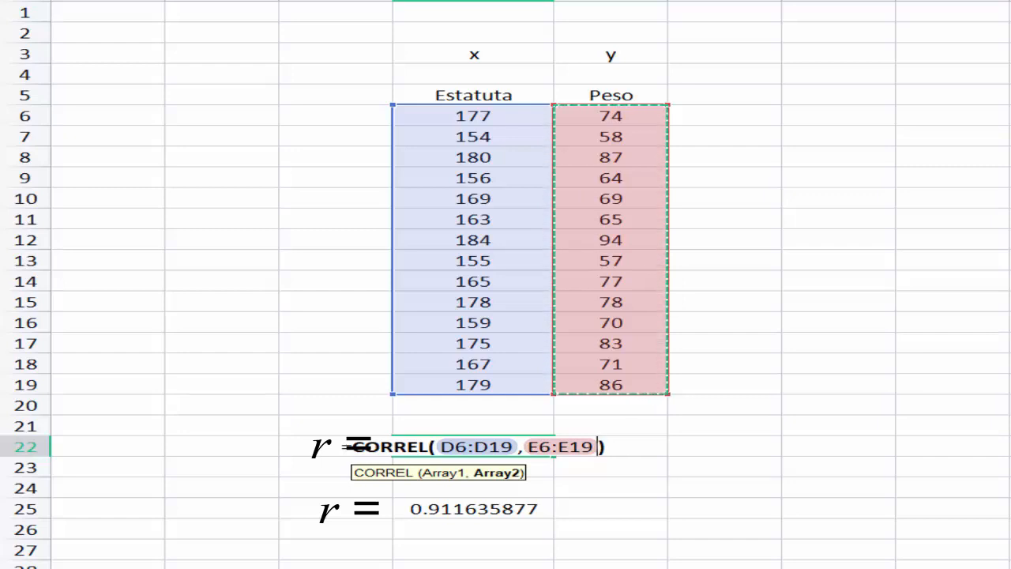
key(Return)
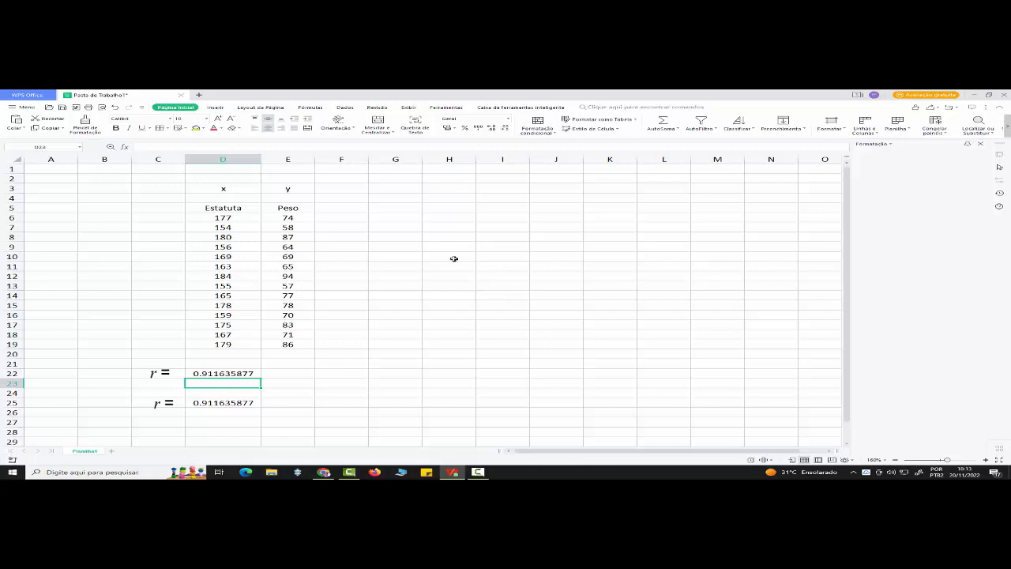
Insert a markers-only scatter chart from D5:E19 and place it beside the data table, clear of the values
click(245, 210)
drag(246, 211, 286, 345)
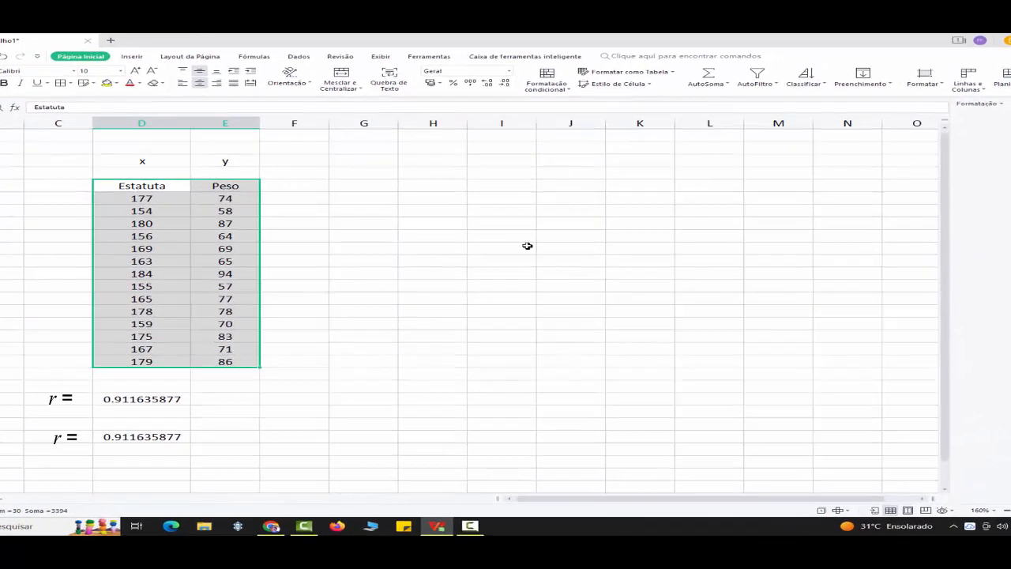
click(140, 59)
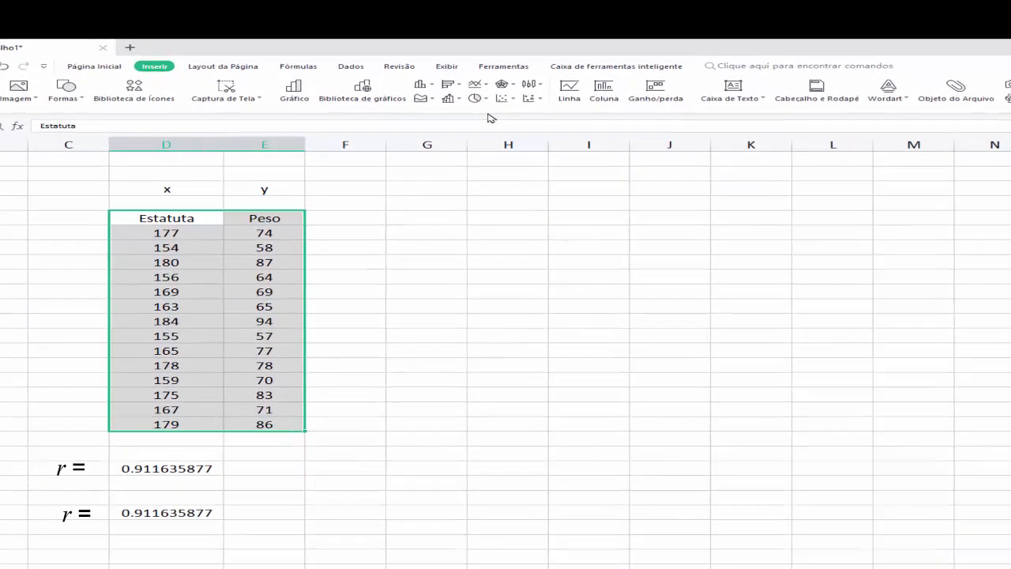
click(512, 98)
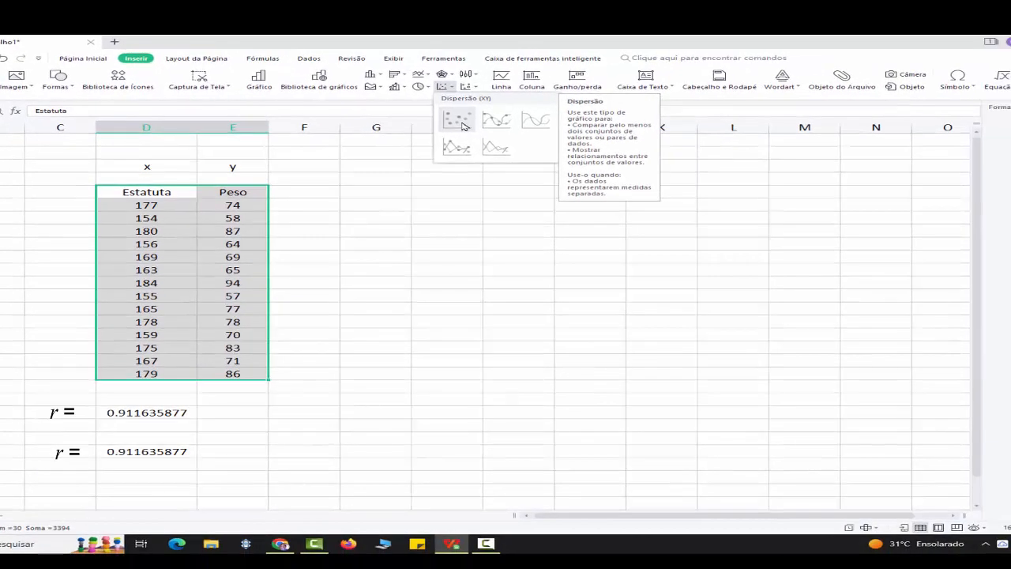
click(516, 136)
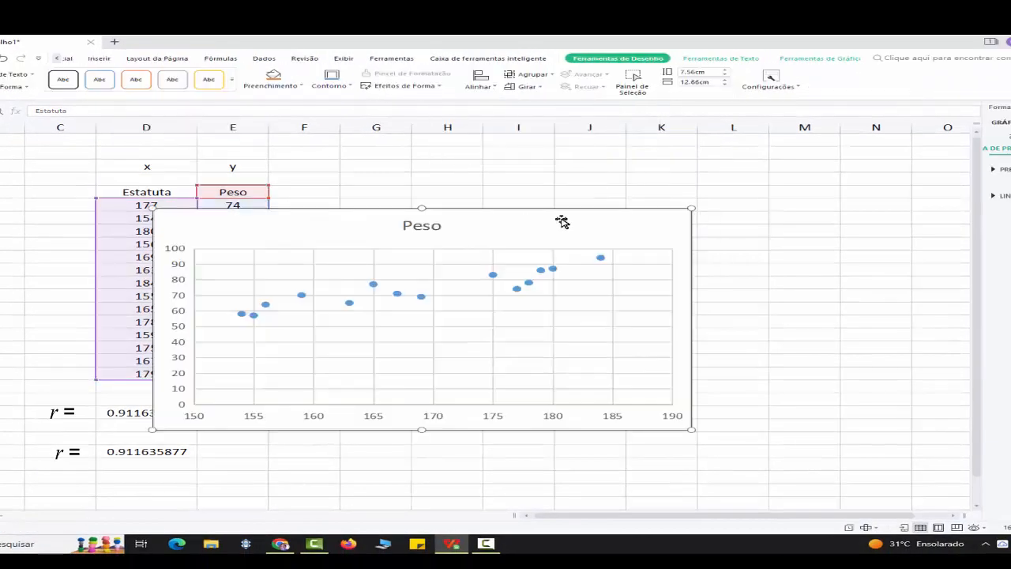
drag(562, 222, 656, 195)
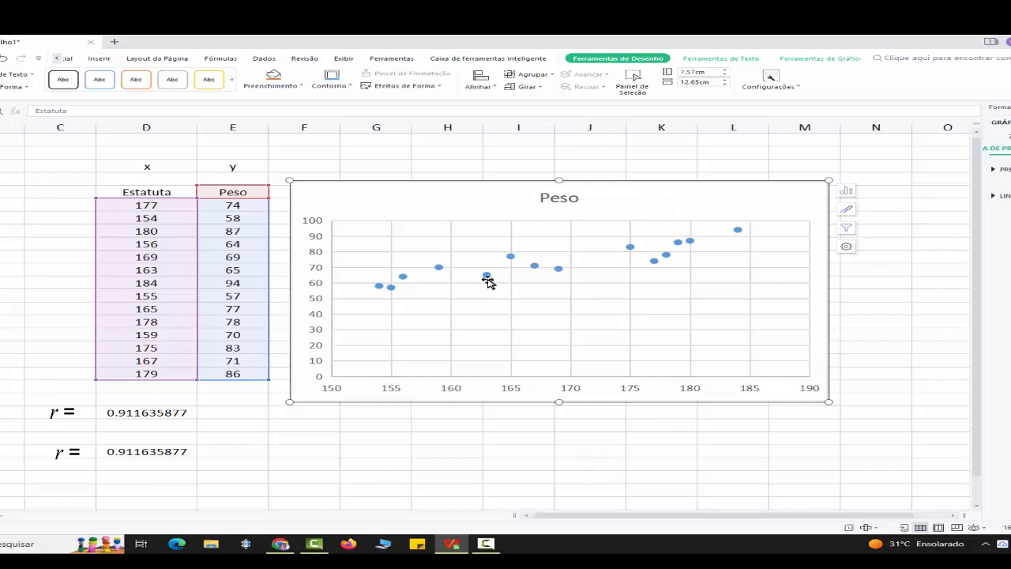
Add a trendline to the Peso data series in the scatter chart
mouse_move(489, 278)
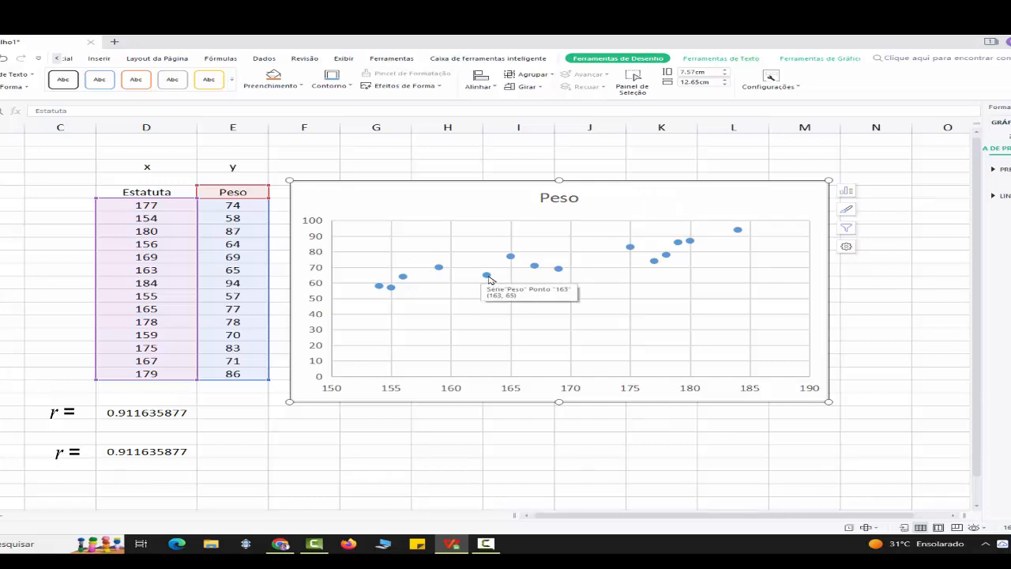
click(488, 276)
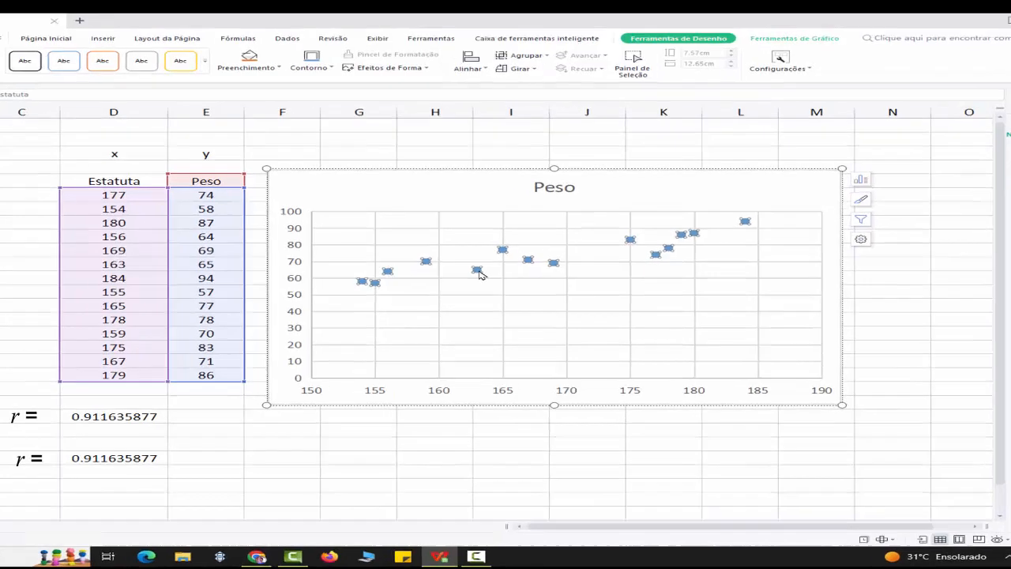
right_click(488, 277)
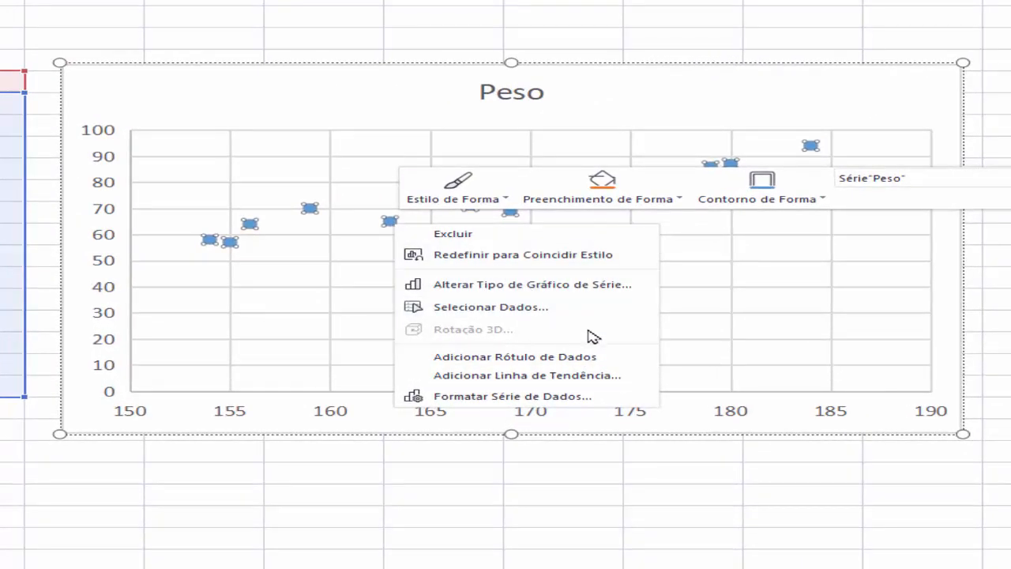
click(622, 377)
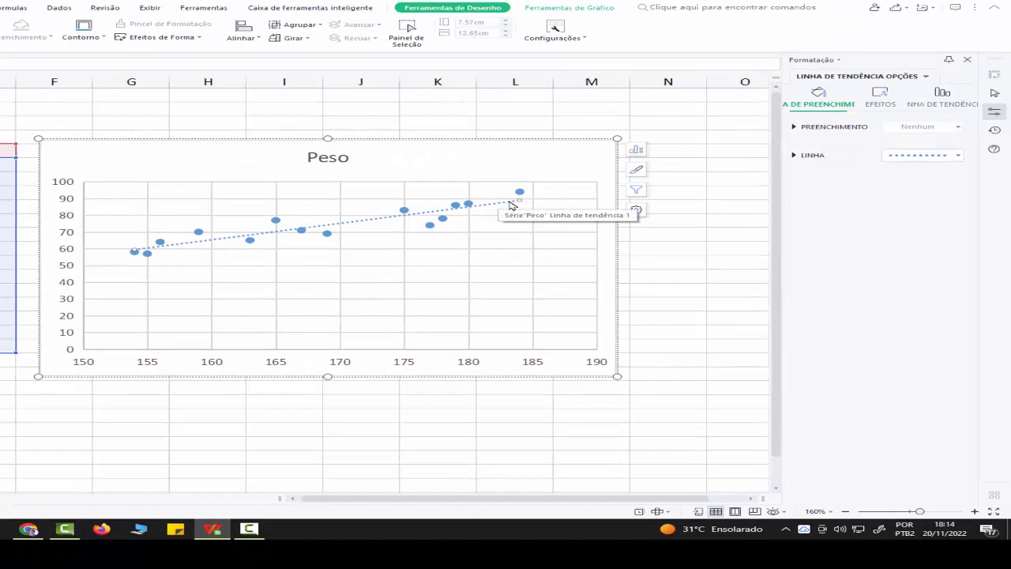
Display the linear trendline's equation on the chart and move it to the empty area below the line
right_click(510, 204)
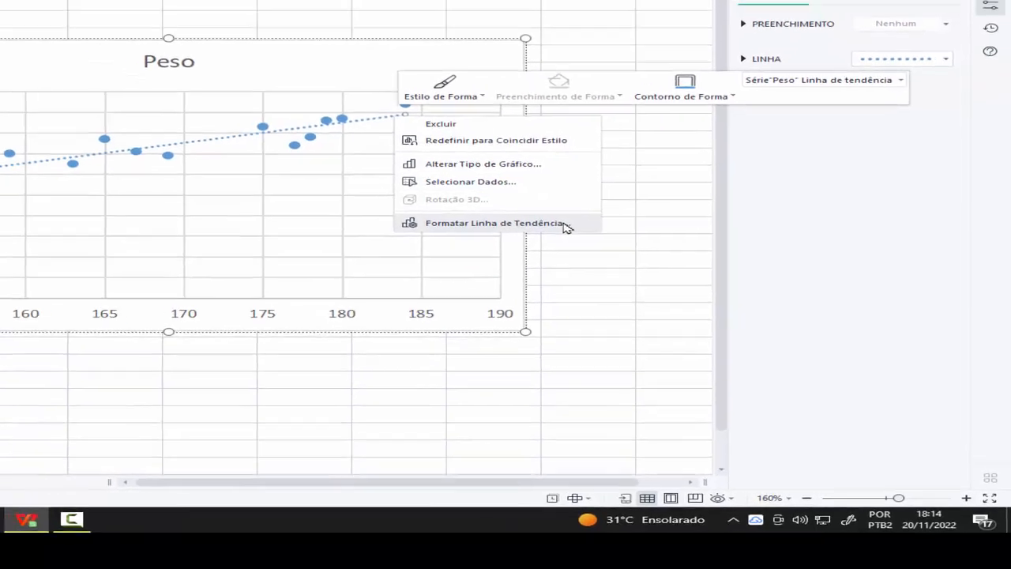
click(566, 224)
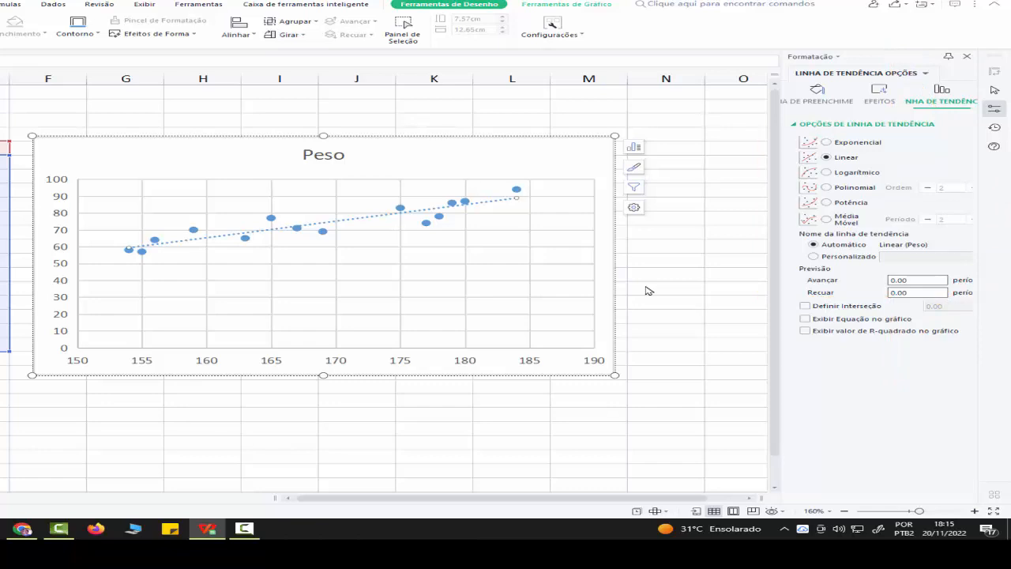
click(805, 318)
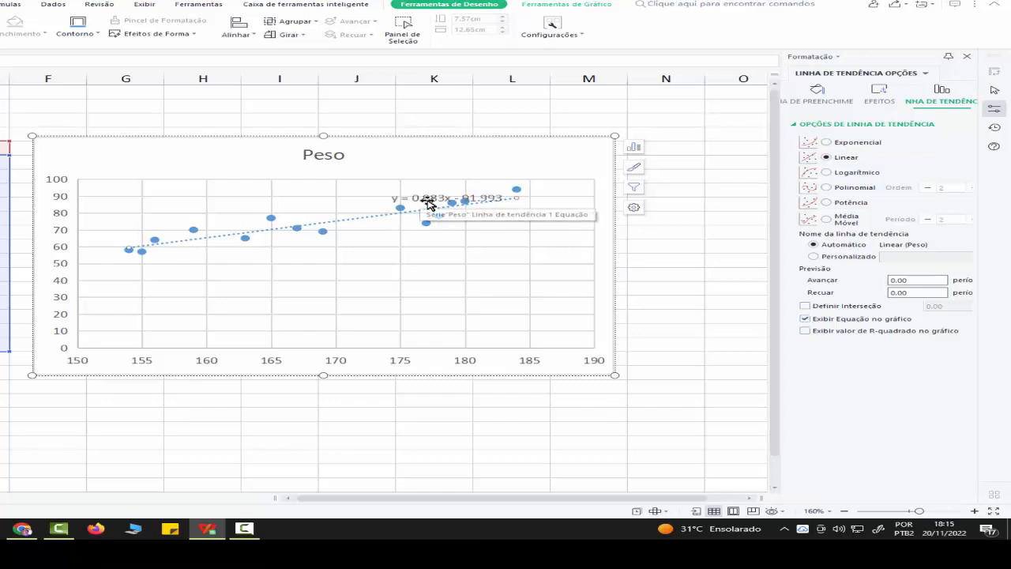
drag(428, 203, 315, 274)
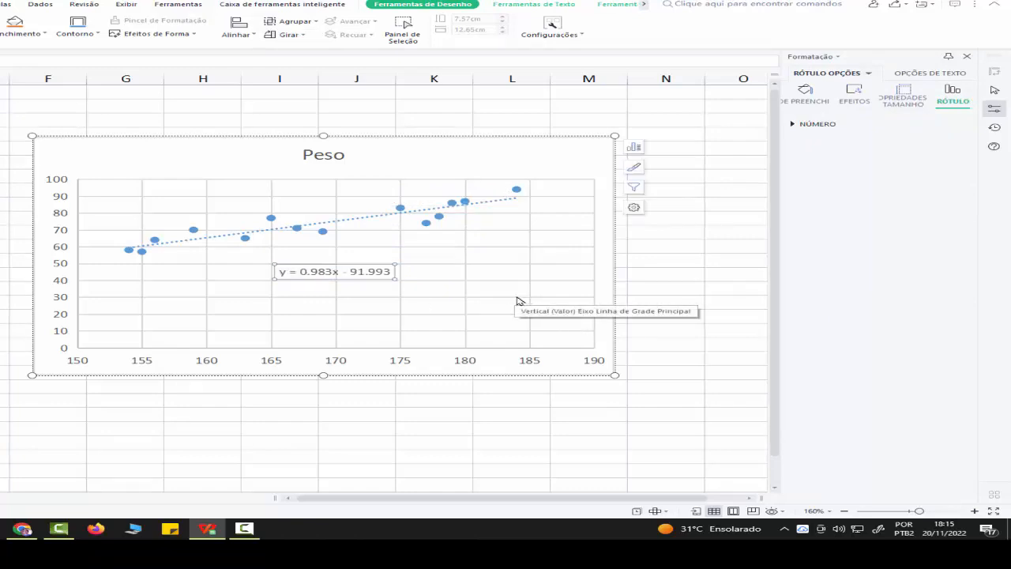
Display the trendline's R-squared value on the chart and shift the equation label further left below the line
click(513, 202)
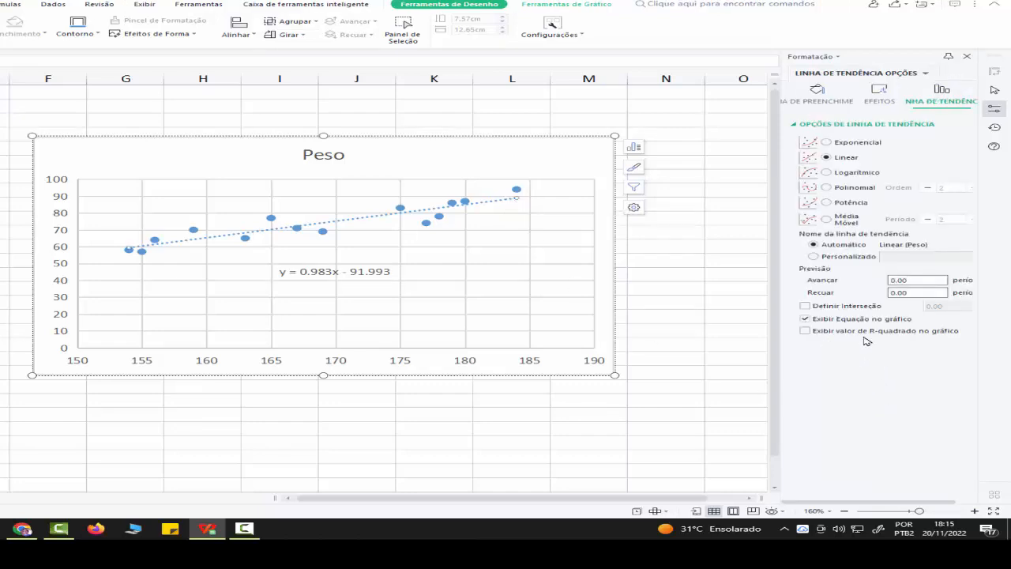
click(806, 330)
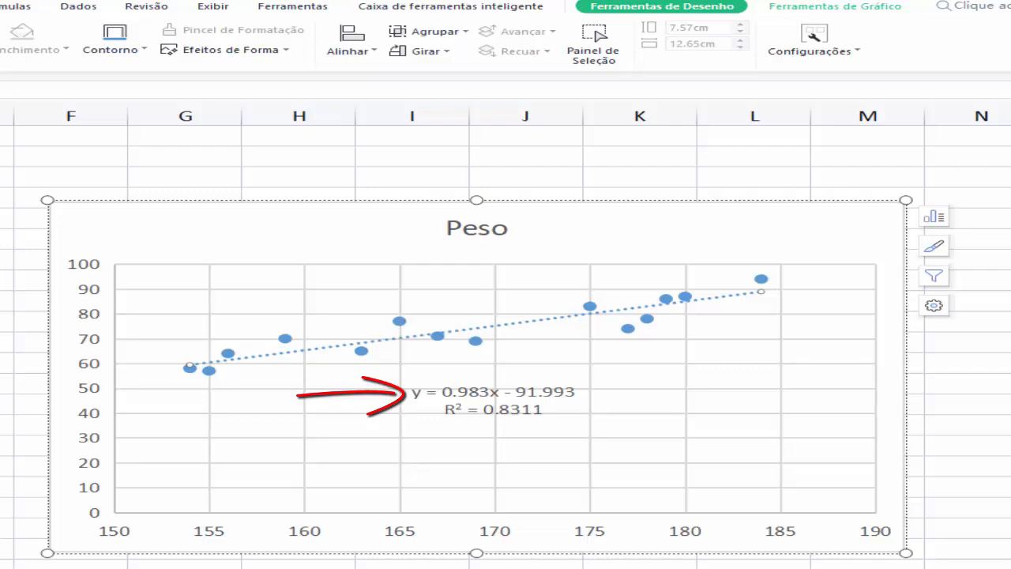
click(533, 418)
mouse_move(532, 417)
mouse_down()
mouse_move(492, 429)
mouse_move(376, 423)
mouse_up()
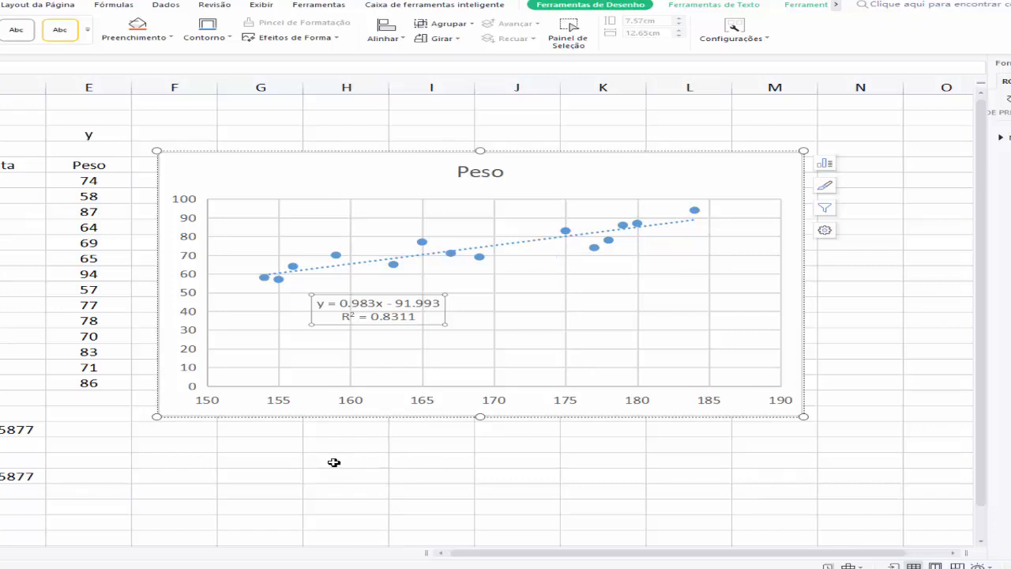
Enter the label Peso in cell G24 and the slope coefficient 0.983 in H24, below the chart
click(283, 464)
text(Peso)
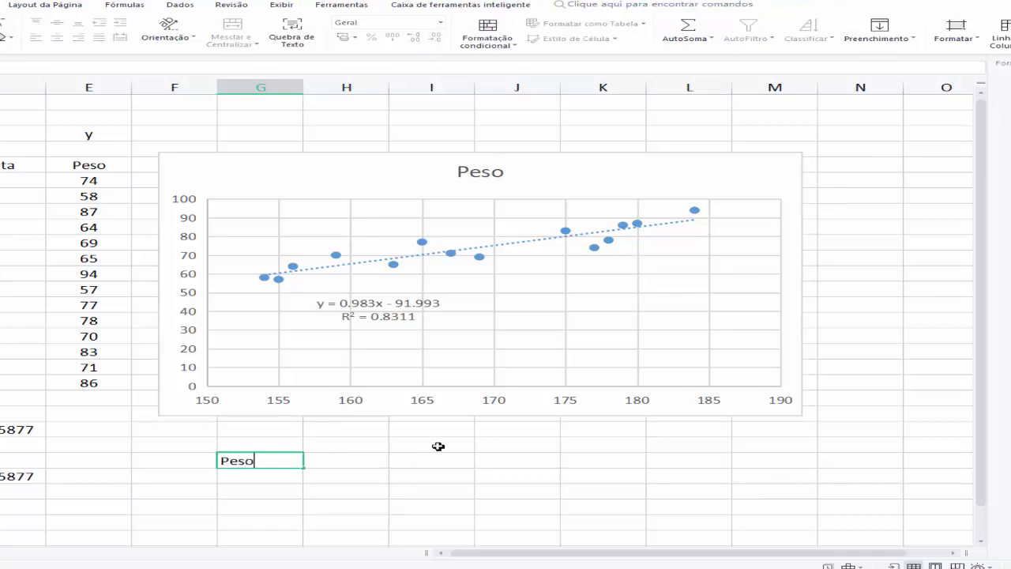
key(Tab)
text(0,)
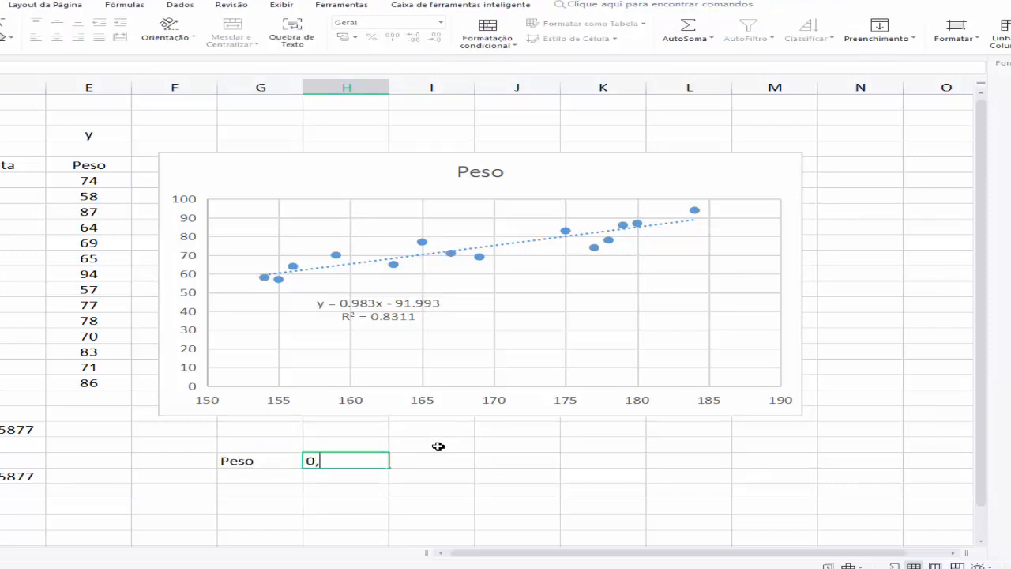
key(BackSpace)
text(.98s)
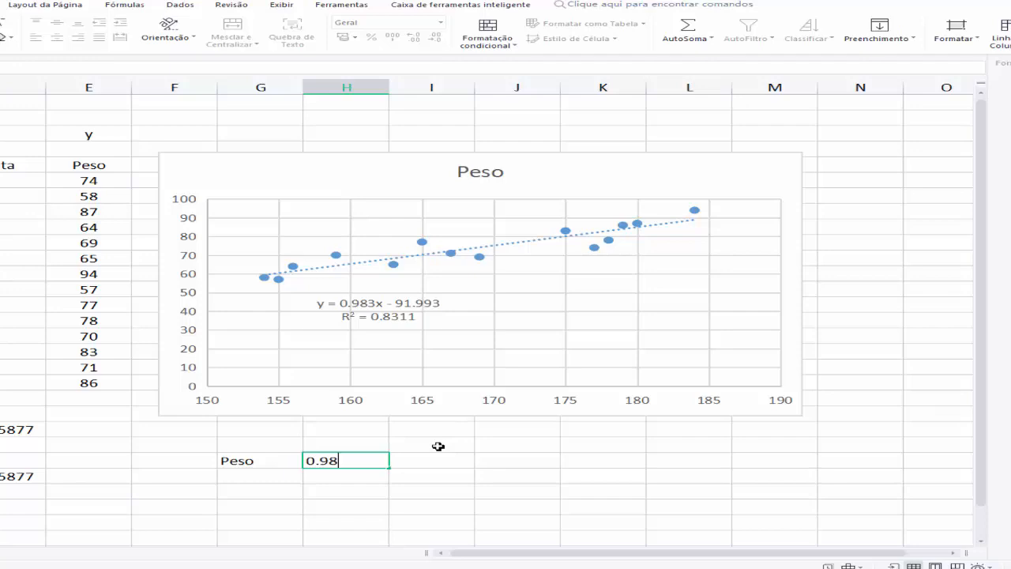
key(BackSpace)
text(3)
key(Tab)
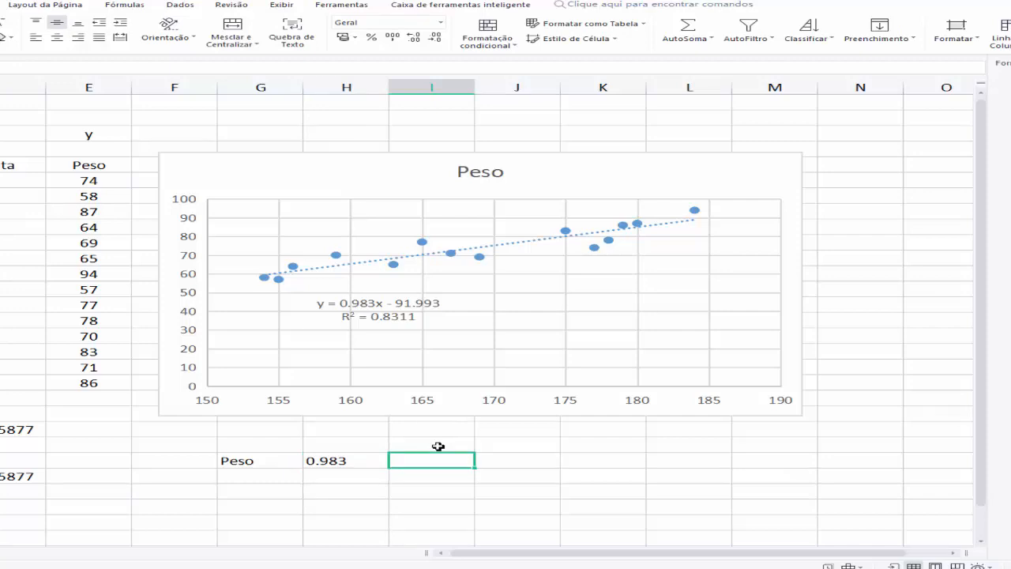
Enter the heading Estatura in cell I23 and the intercept -91.993 in J24, leaving I24 free for the height
click(439, 445)
text(Es)
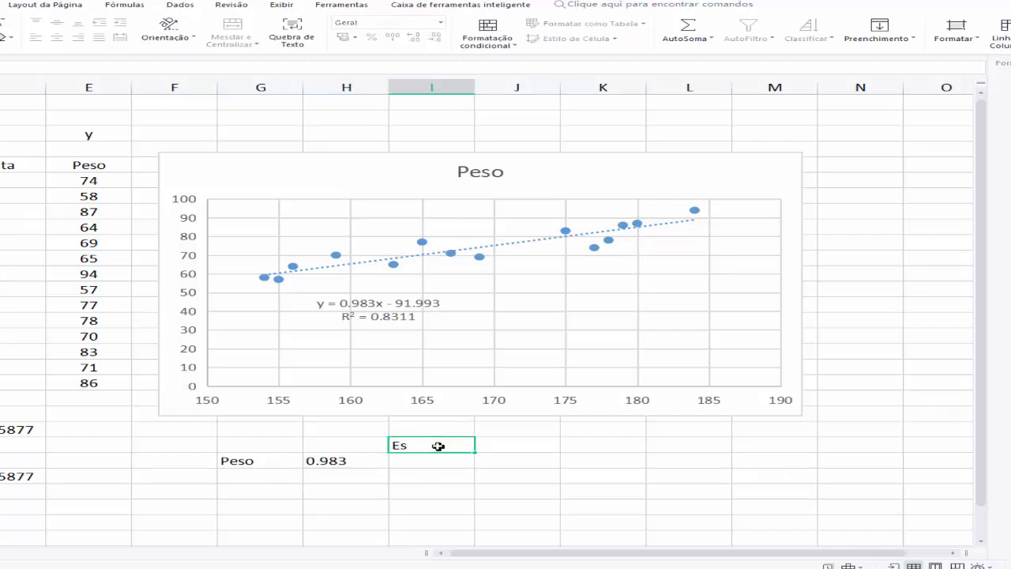
text(tatura)
key(Return)
key(Right)
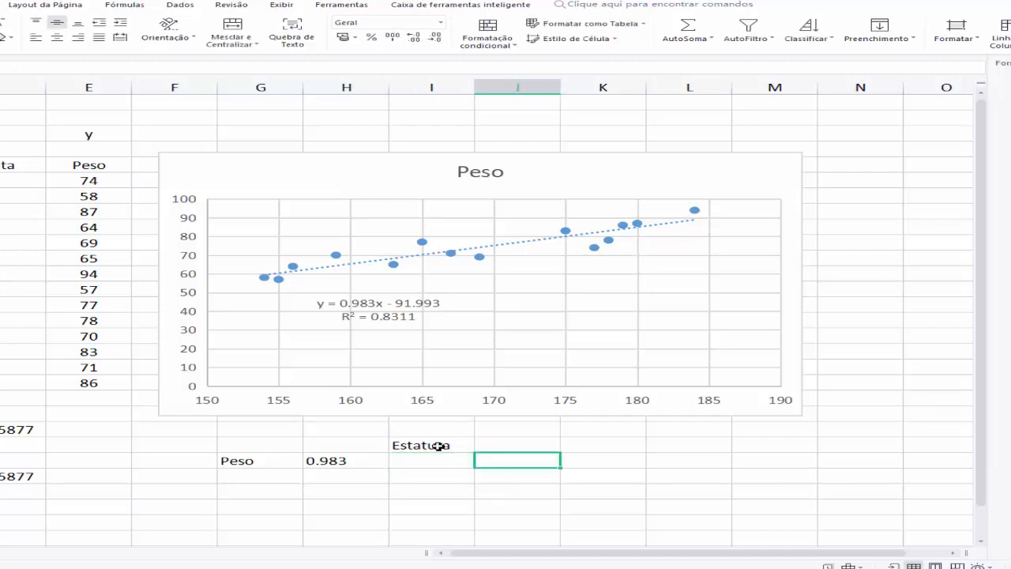
text(-9)
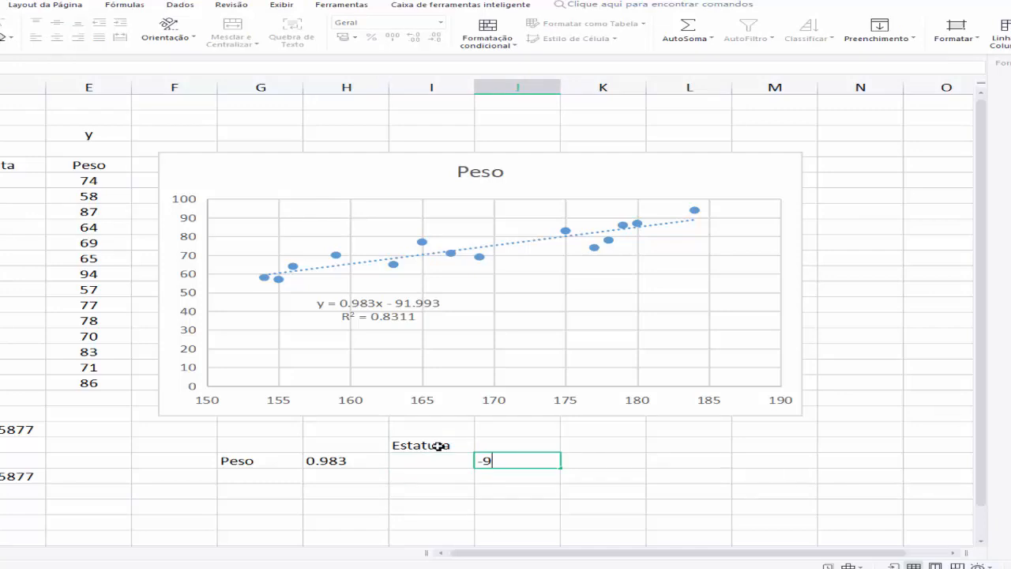
text(1.993)
key(Return)
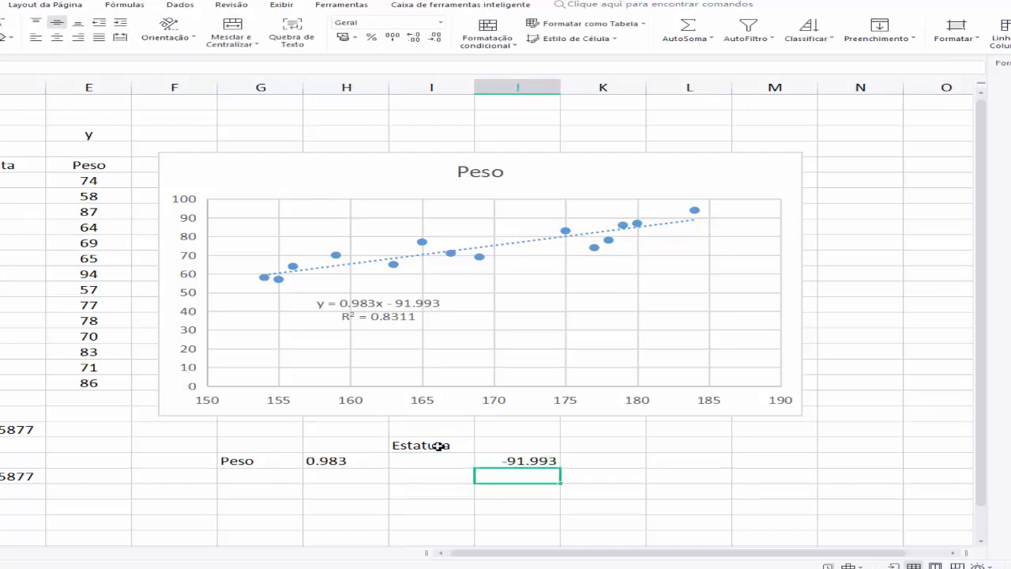
Add a second Peso label in cell G25, directly below the first one
key(Left)
key(Left)
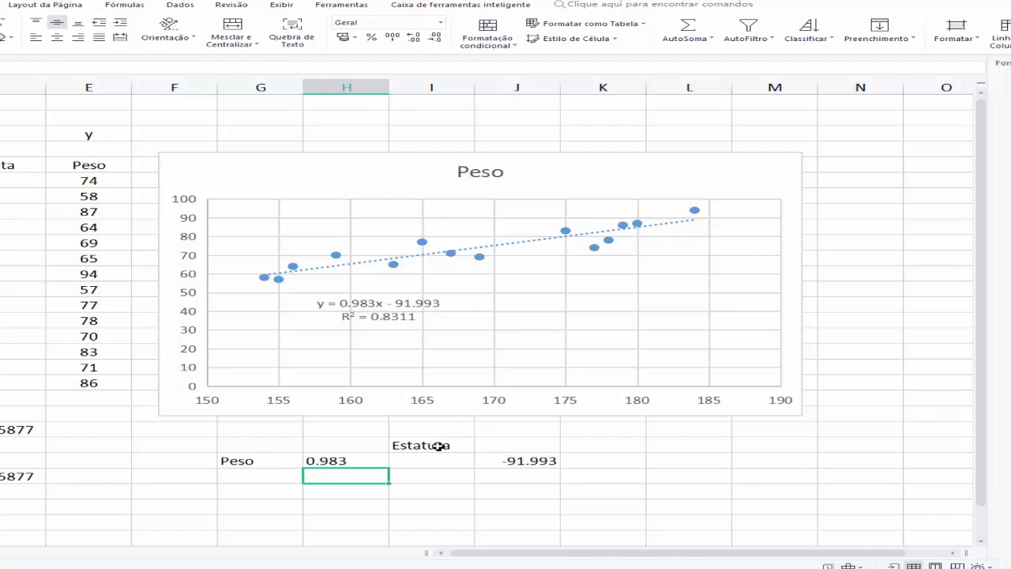
key(Left)
text(Peso)
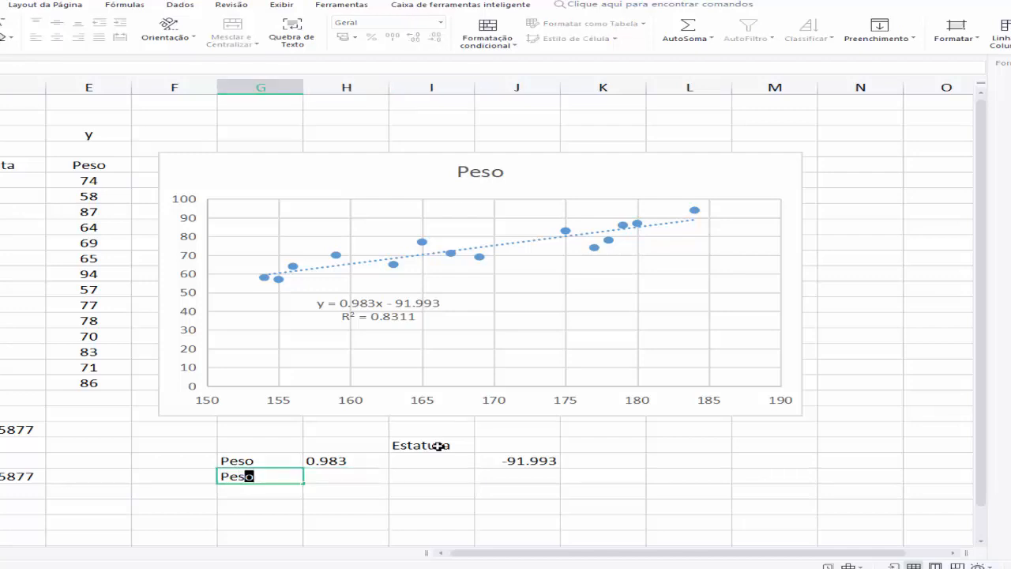
key(Tab)
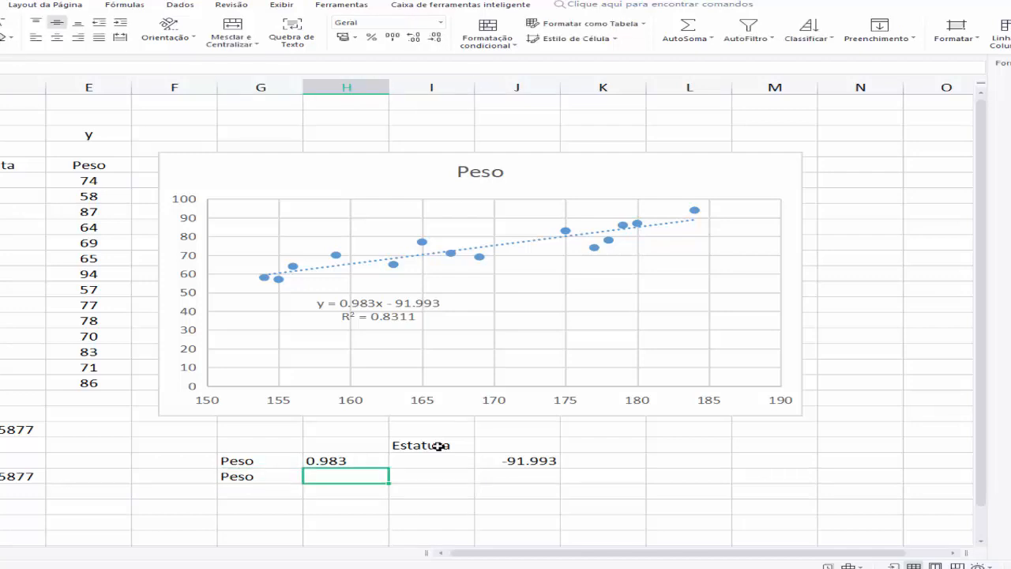
Enter the formula =(H24*I24)+J24 in cell H25 to calculate the estimated weight from the regression equation
text(=()
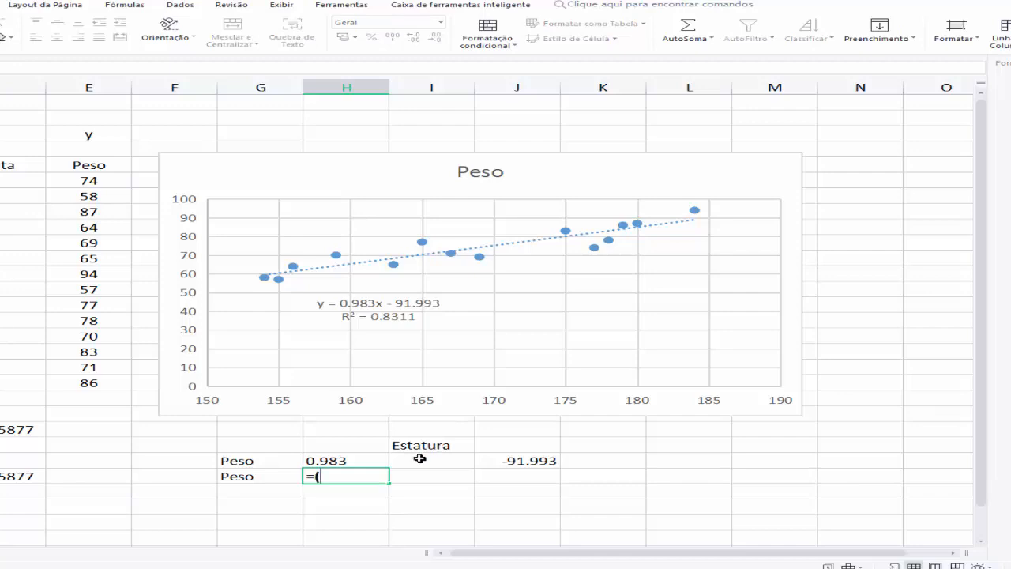
click(374, 461)
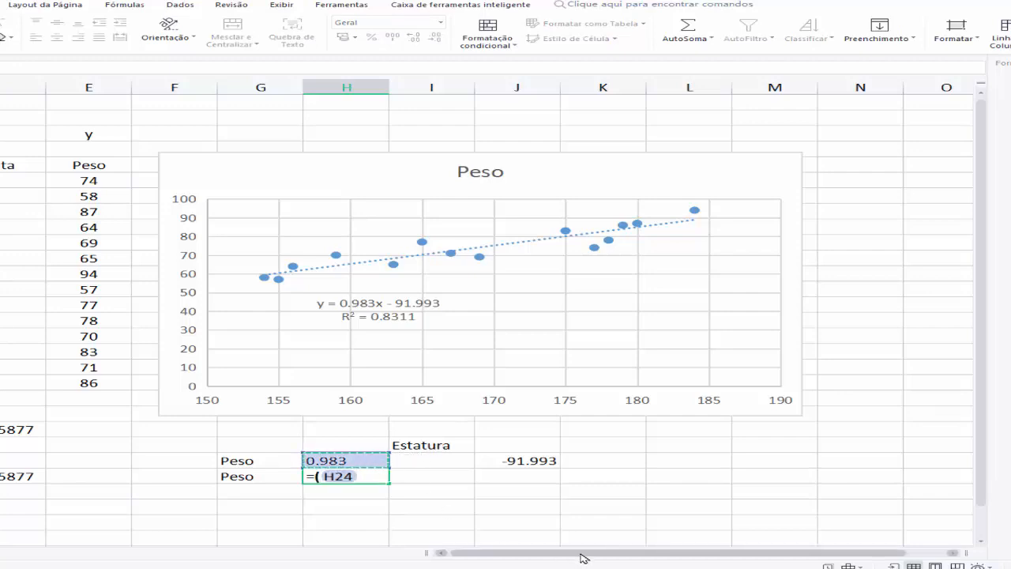
text(*)
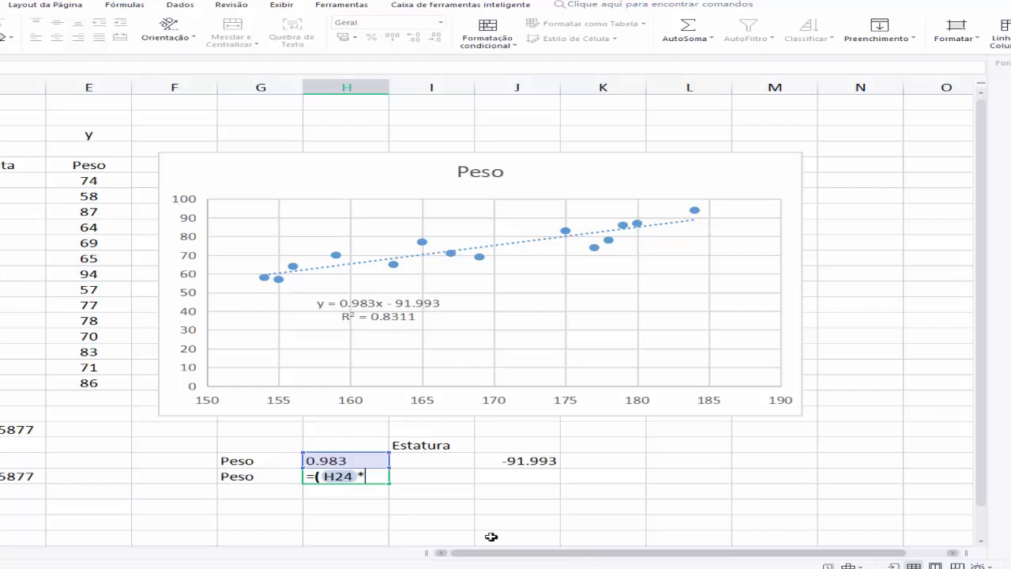
click(455, 461)
text())
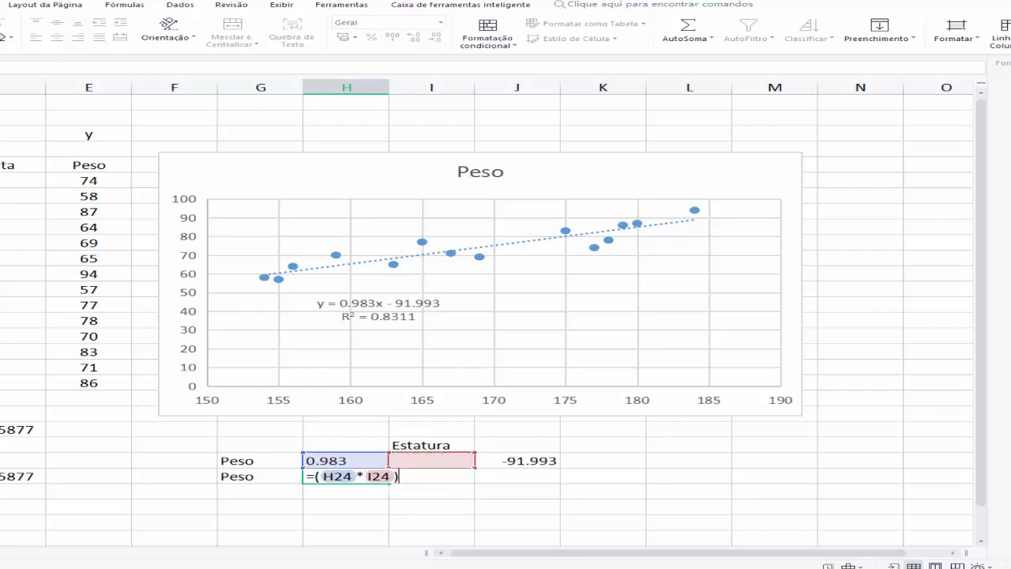
text(+)
click(544, 462)
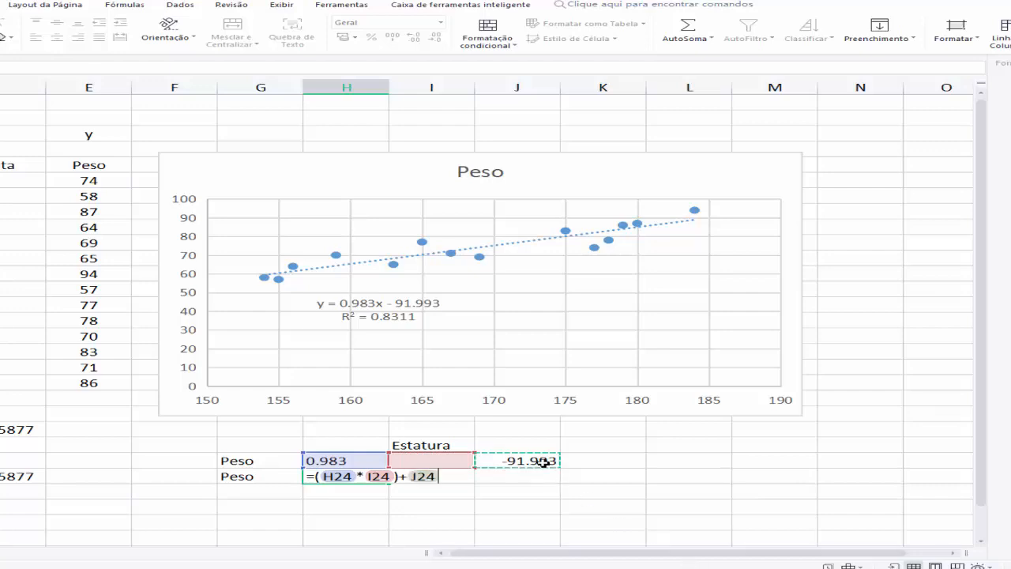
key(Return)
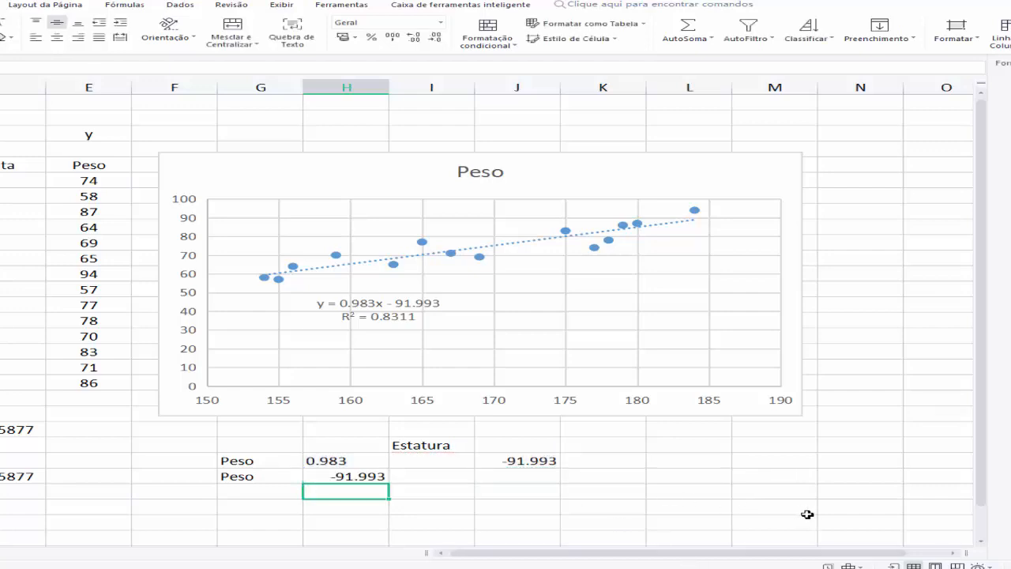
Enter a height of 173 in cell I24 under Estatura and select the estimated weight in H25
key(Up)
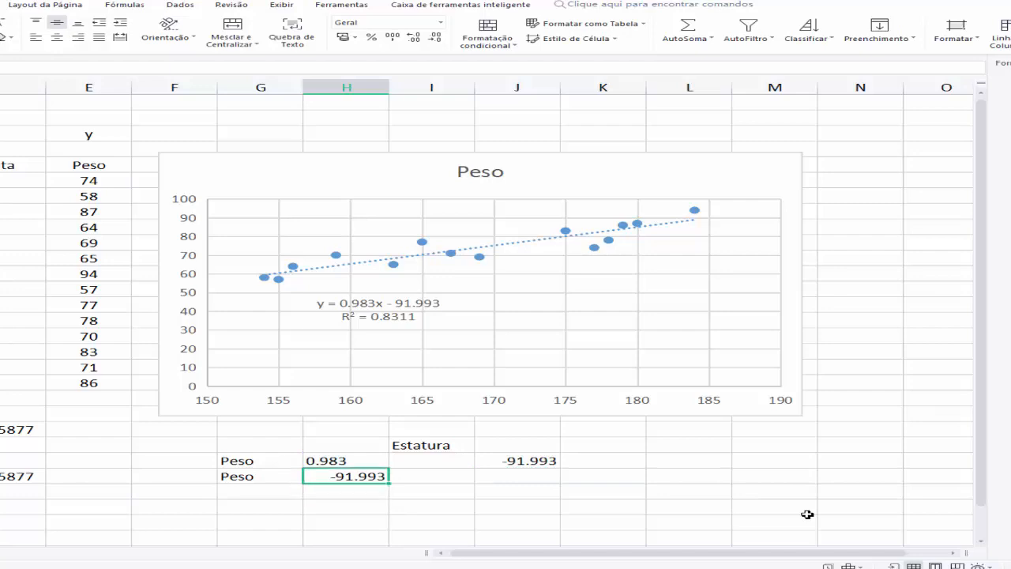
key(Up)
key(Right)
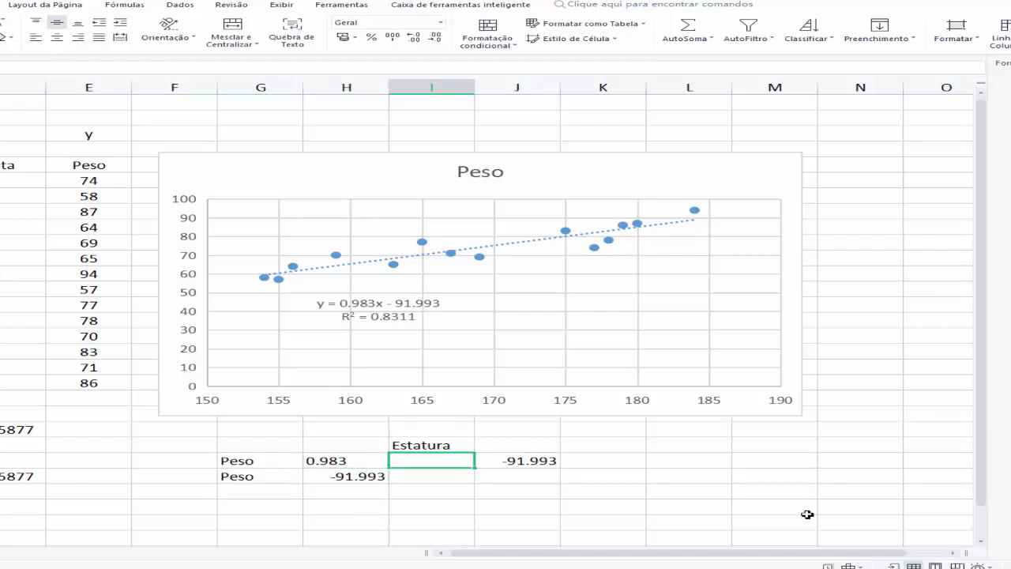
text(173)
key(Return)
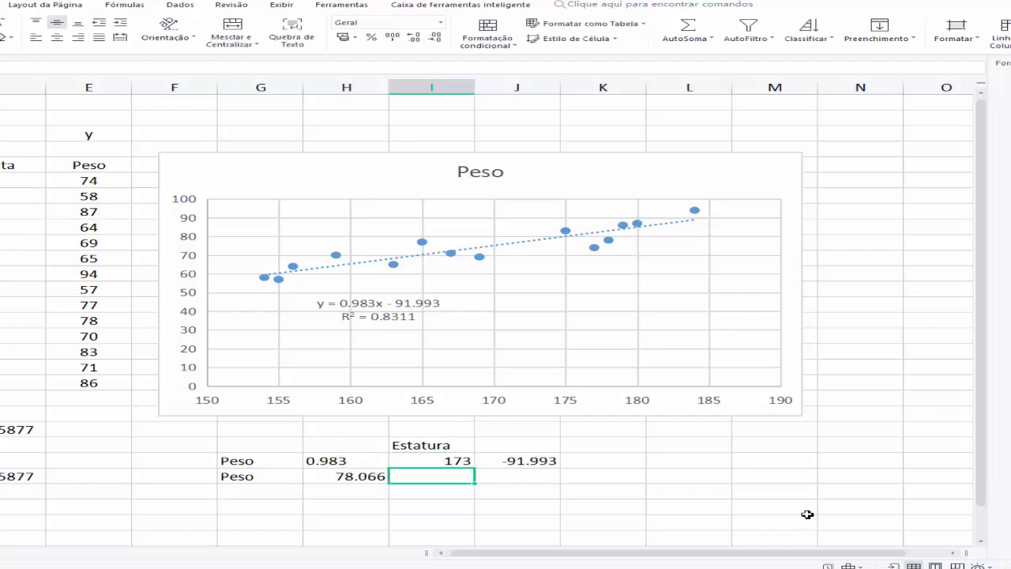
key(Left)
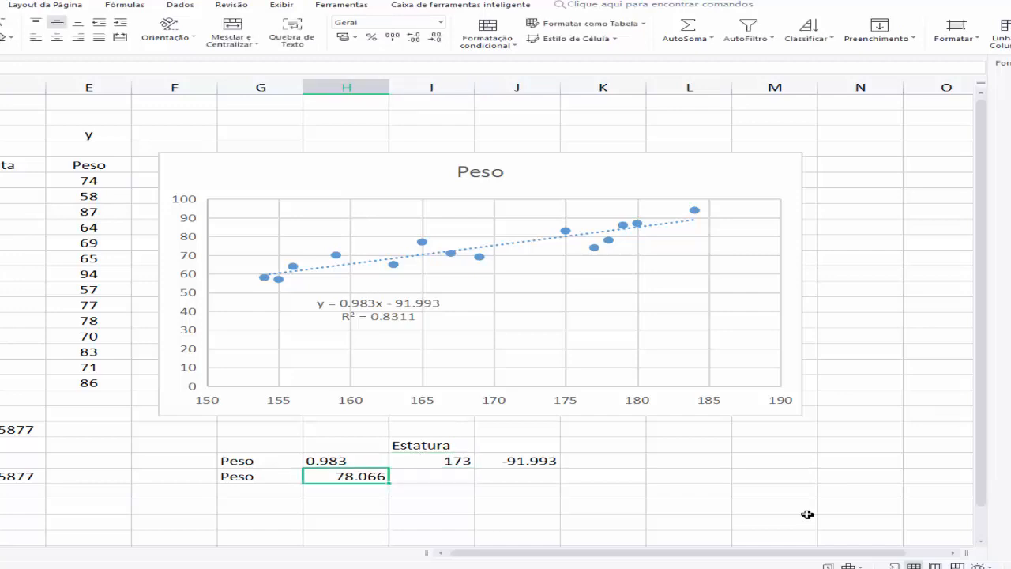